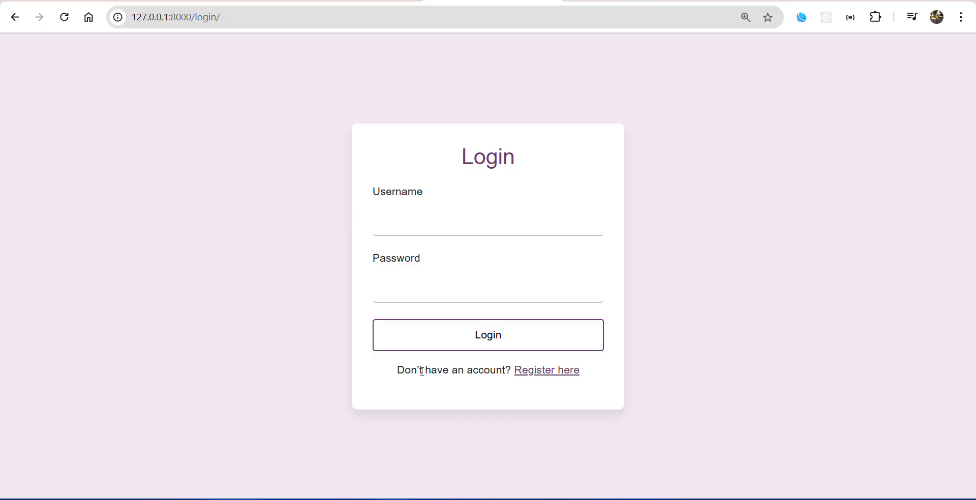
# Open the registration form and fill in the username "unknown" and the account's e-mail address.
pyautogui.click(560, 374)
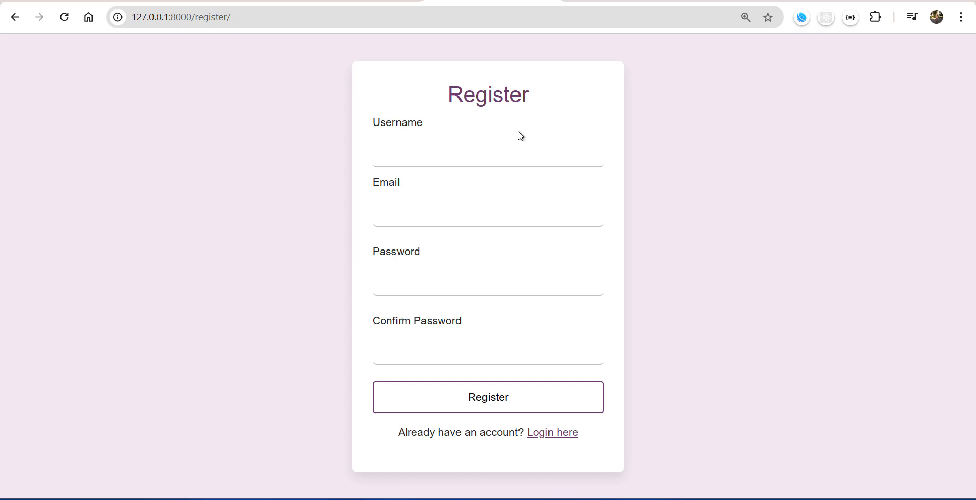
pyautogui.click(519, 148)
pyautogui.write('unnkn')
pyautogui.press('BackSpace')
pyautogui.press('BackSpace')
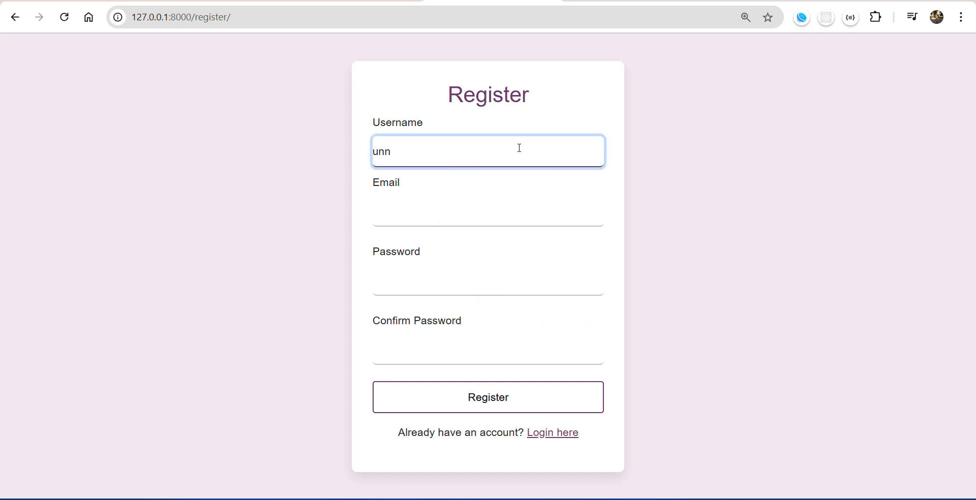
pyautogui.press('BackSpace')
pyautogui.write('known')
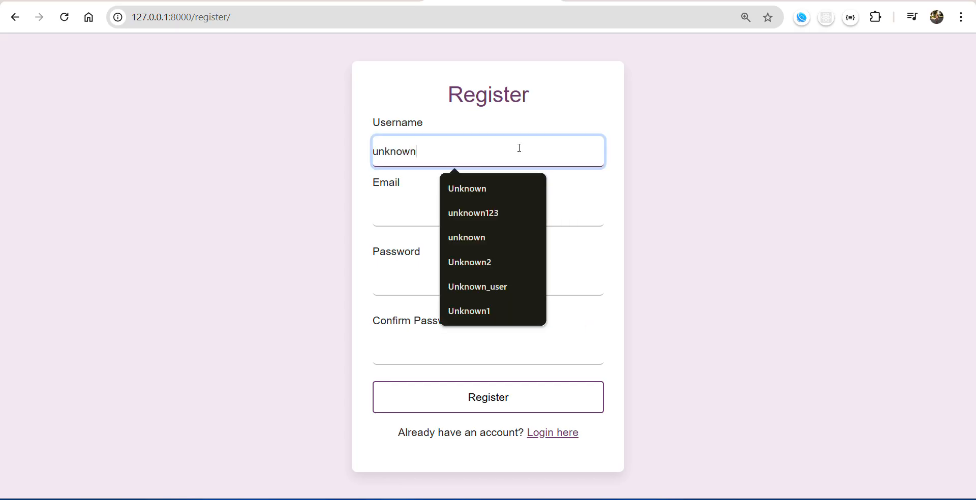
pyautogui.click(409, 216)
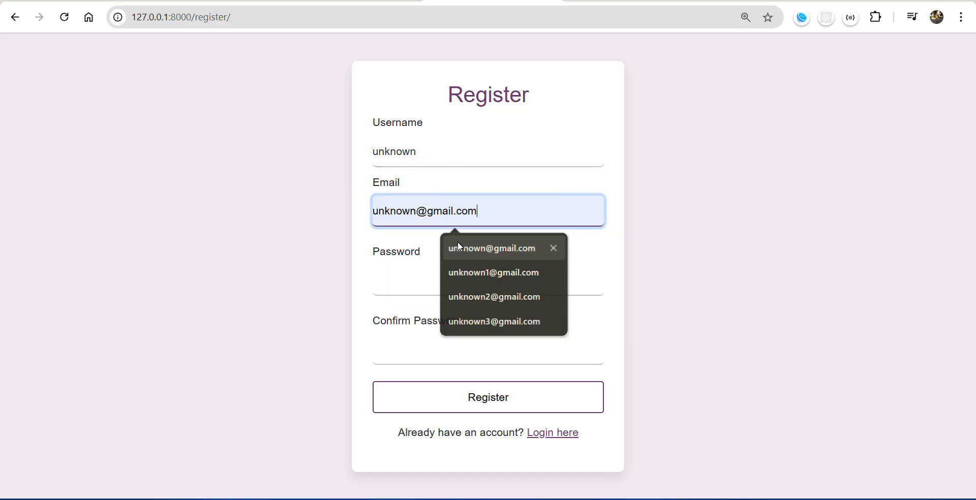
pyautogui.click(458, 243)
# Enter the account password, repeat it in the confirmation field and submit the registration.
pyautogui.click(399, 295)
pyautogui.write('123')
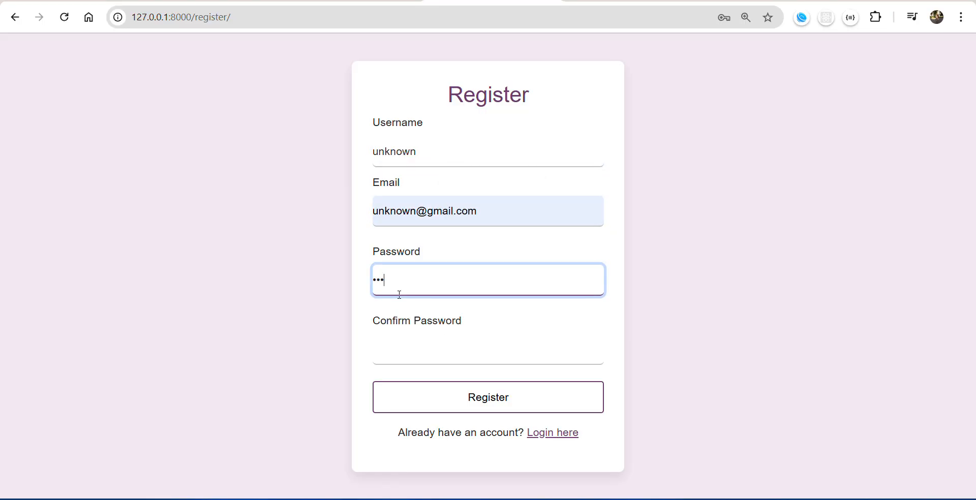
pyautogui.click(400, 351)
pyautogui.write('12')
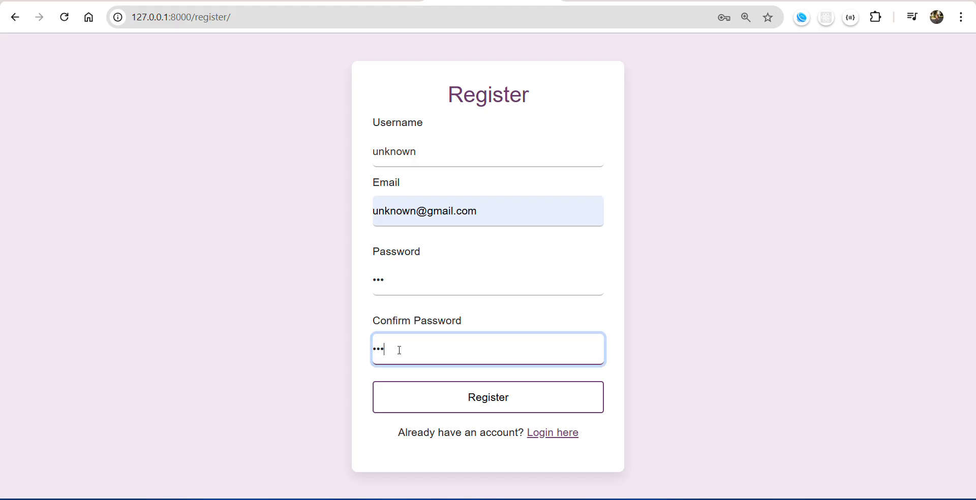
pyautogui.click(401, 405)
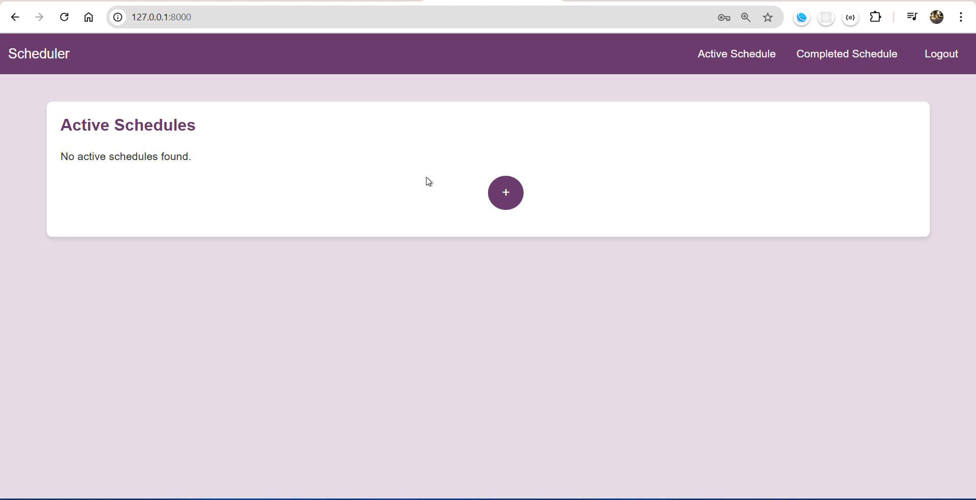
# Start a new schedule and title it "work tasks".
pyautogui.click(503, 194)
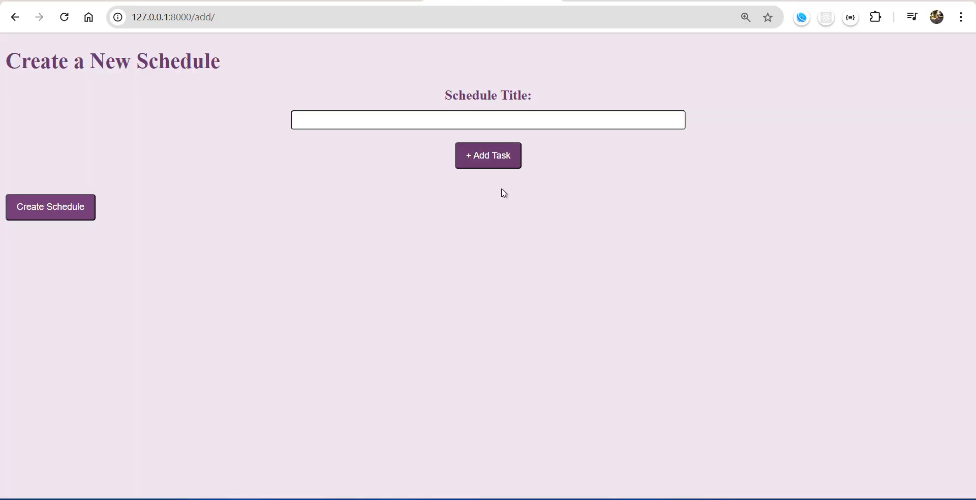
pyautogui.click(542, 121)
pyautogui.write('w')
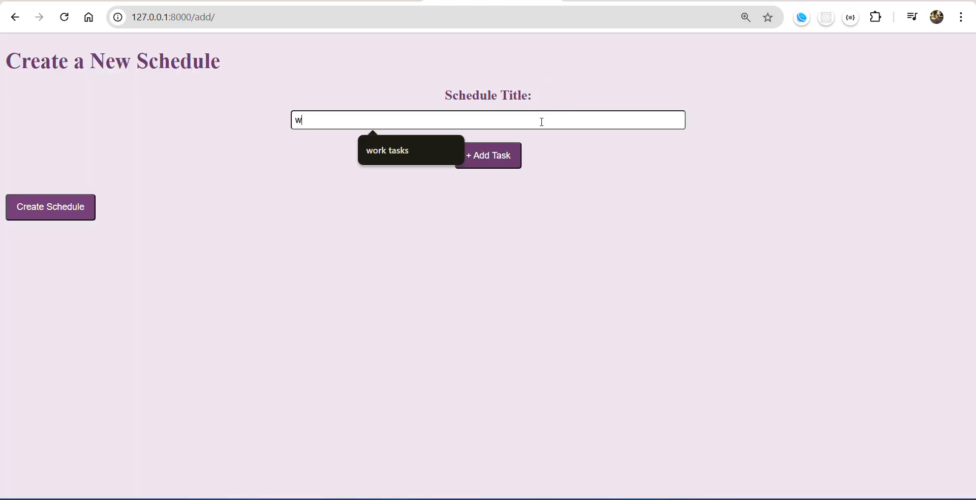
pyautogui.write('ork')
pyautogui.click(393, 148)
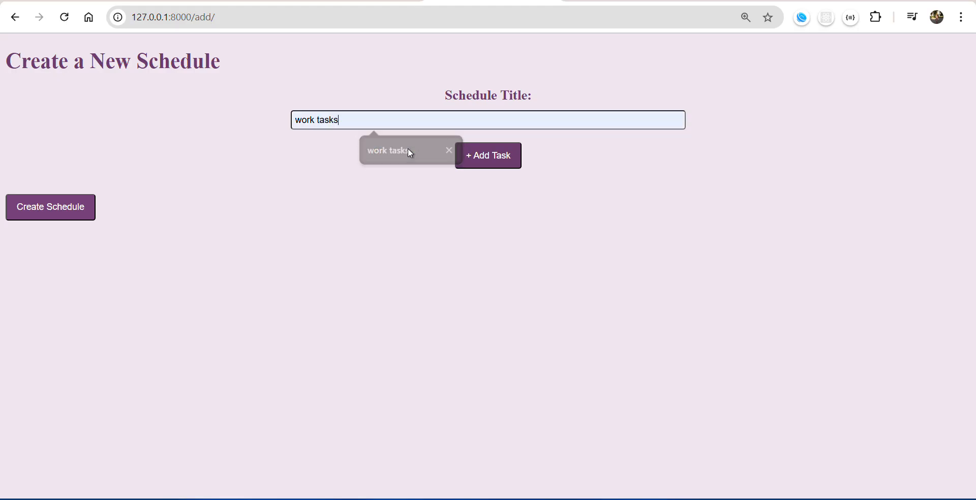
# Add a task named "prepare presentation" with the description "create slides".
pyautogui.click(498, 168)
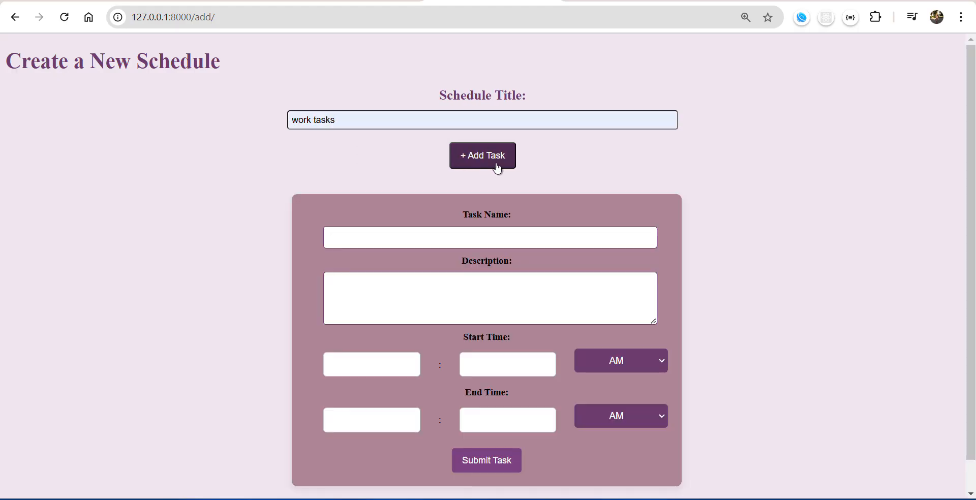
pyautogui.click(424, 240)
pyautogui.scroll(-1, 425, 240)
pyautogui.write('pre')
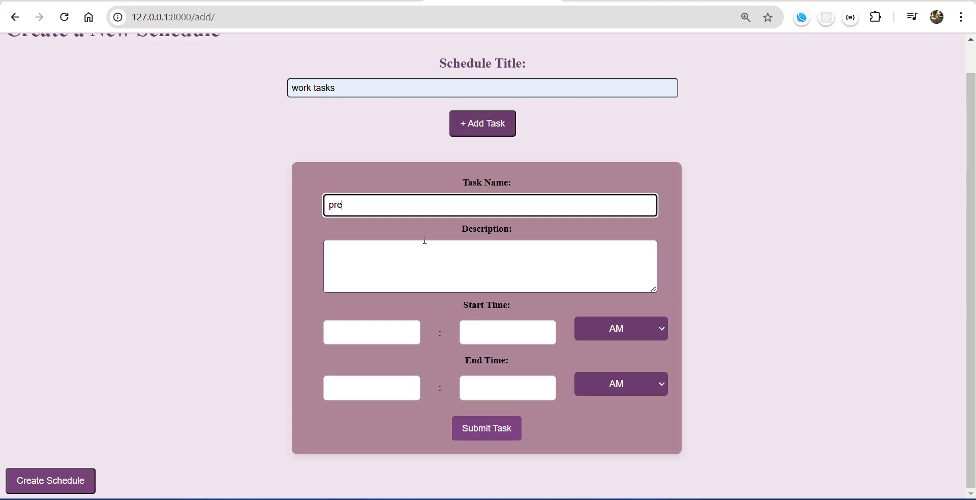
pyautogui.write('pare presentation')
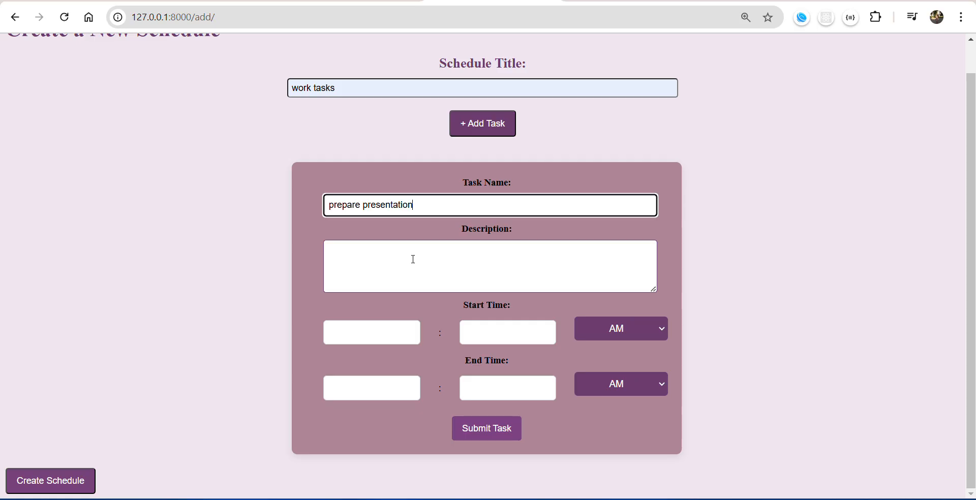
pyautogui.write('cre')
pyautogui.press('BackSpace')
pyautogui.press('BackSpace')
pyautogui.click(414, 260)
pyautogui.write('crea')
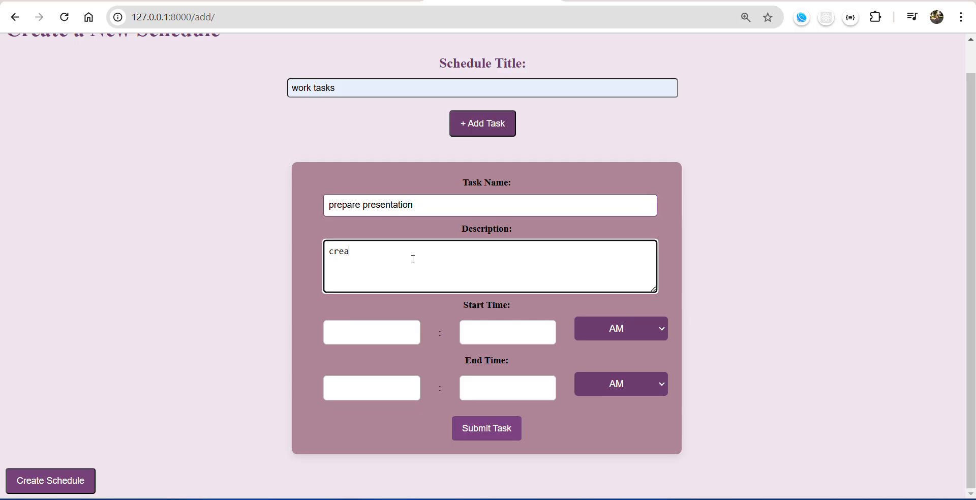
pyautogui.write('te slides')
# Schedule the presentation task from 10:00 AM to 11:00 AM and submit it.
pyautogui.click(373, 333)
pyautogui.write('10')
pyautogui.click(500, 333)
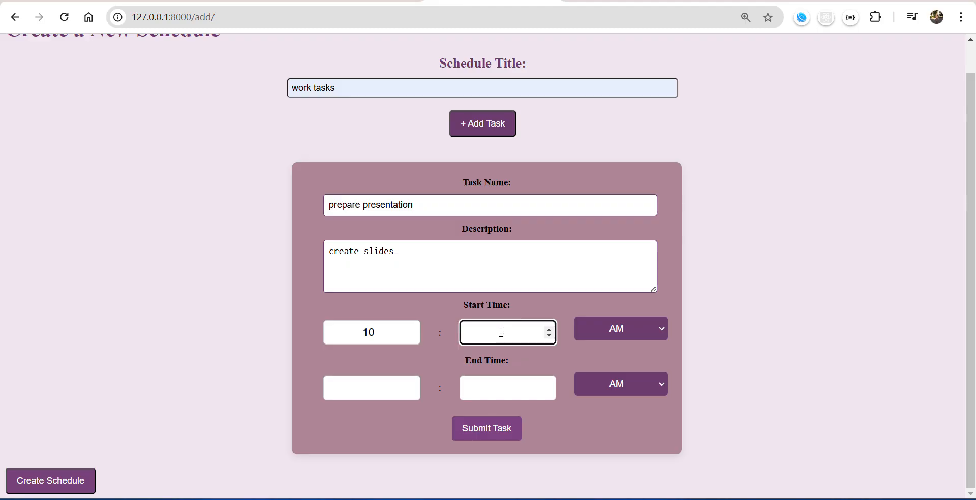
pyautogui.write('00')
pyautogui.click(374, 388)
pyautogui.write('11')
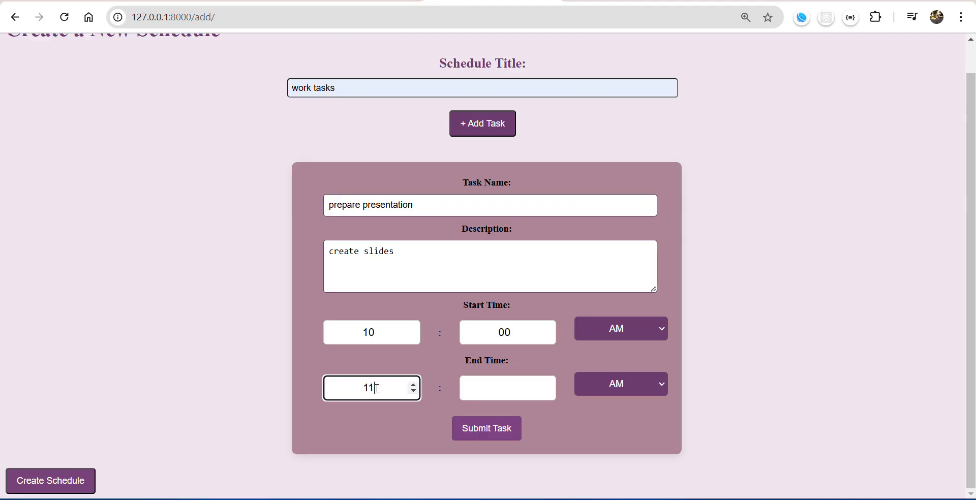
pyautogui.click(502, 391)
pyautogui.write('00')
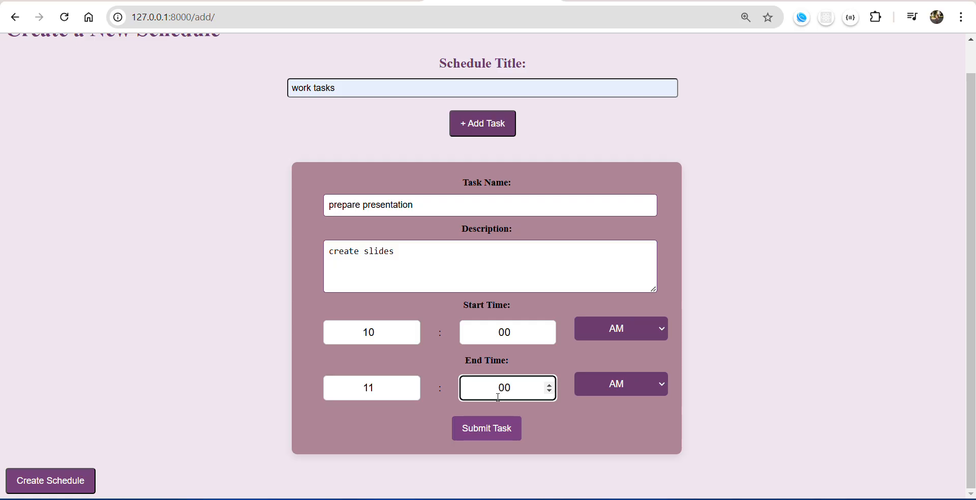
pyautogui.click(488, 430)
# Add a second task named "code review" with the description "review and debug the code".
pyautogui.click(489, 163)
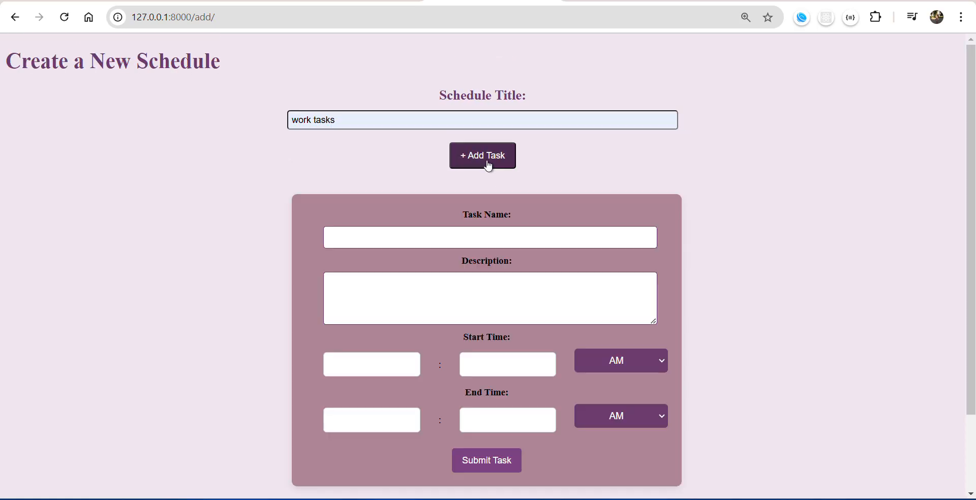
pyautogui.click(480, 233)
pyautogui.write('code ')
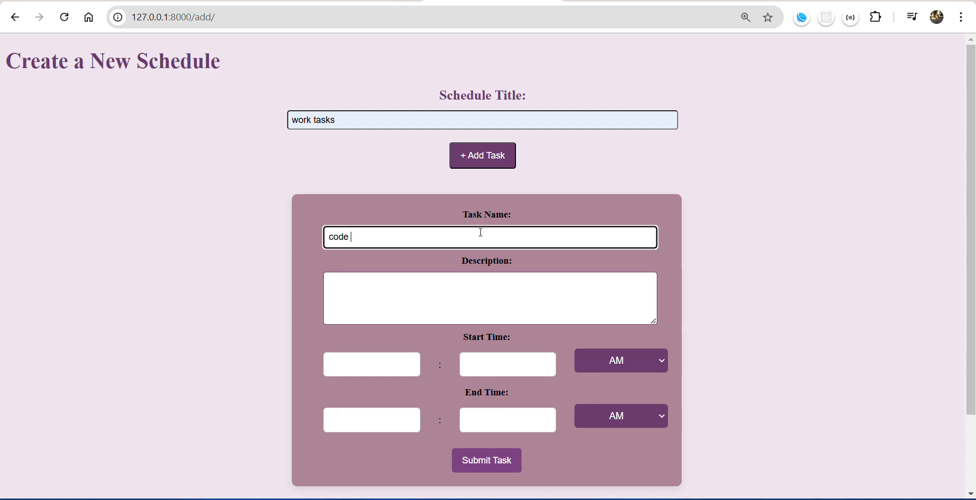
pyautogui.write('review')
pyautogui.click(451, 298)
pyautogui.write('review and debu')
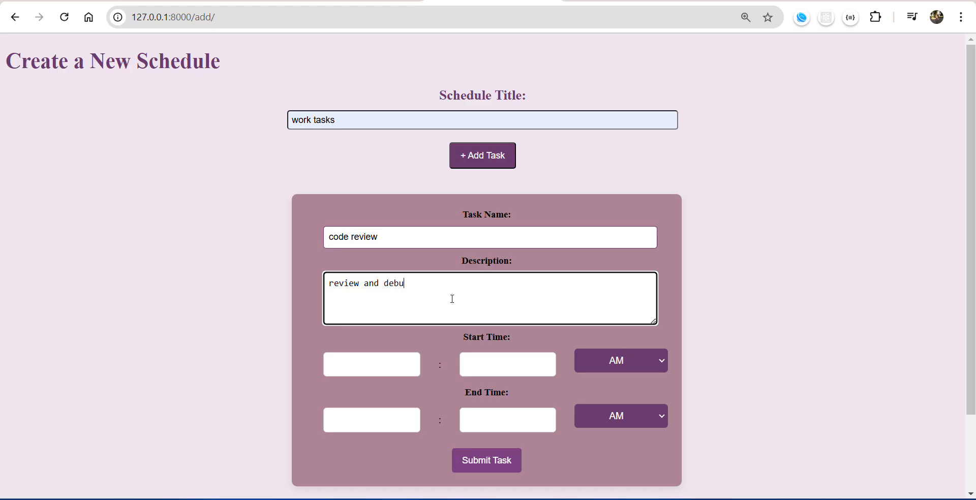
pyautogui.write('g the code')
# Set the code review task's start time to 12:00 PM.
pyautogui.click(371, 364)
pyautogui.write('12')
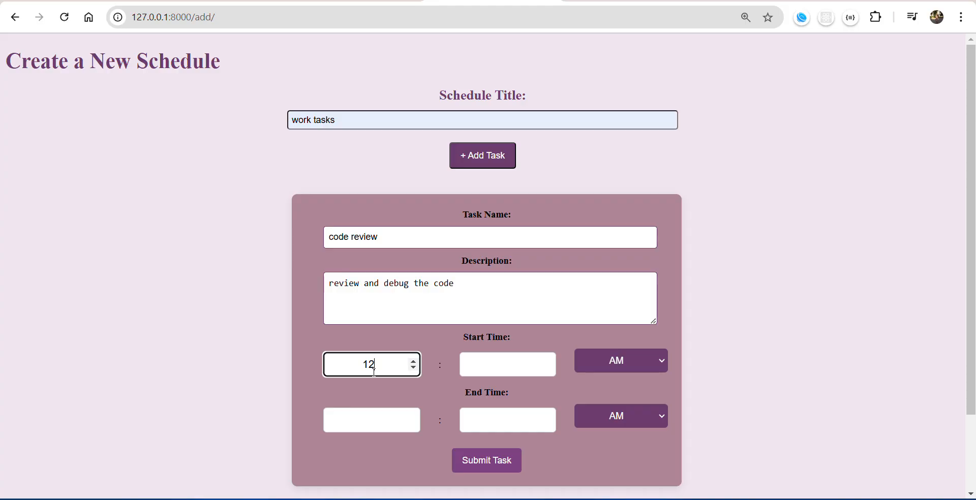
pyautogui.click(499, 363)
pyautogui.write('00')
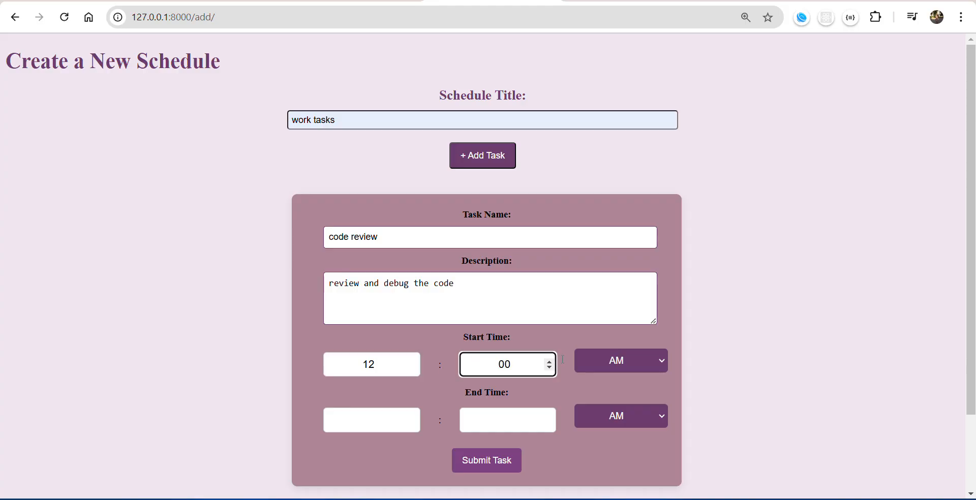
pyautogui.click(599, 362)
pyautogui.click(593, 395)
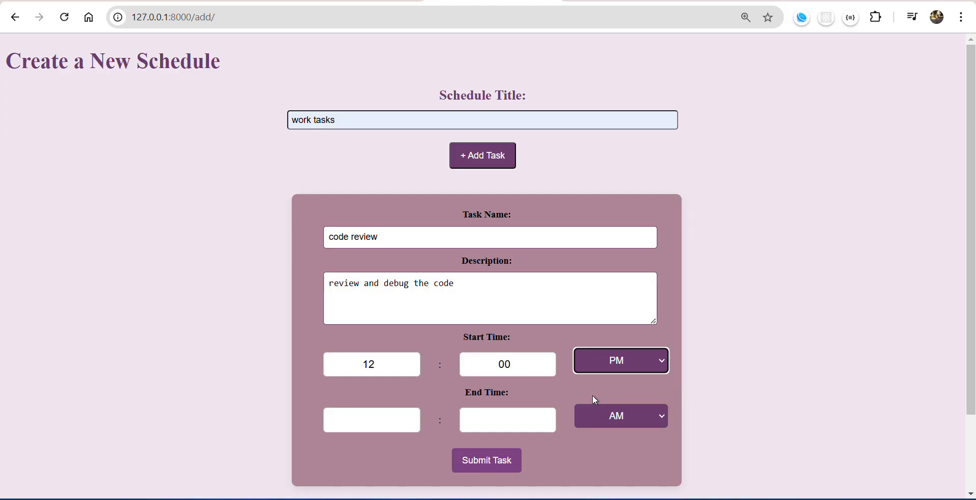
# Set the code review task's end time to 01:00 PM and submit the task.
pyautogui.click(342, 428)
pyautogui.write('01')
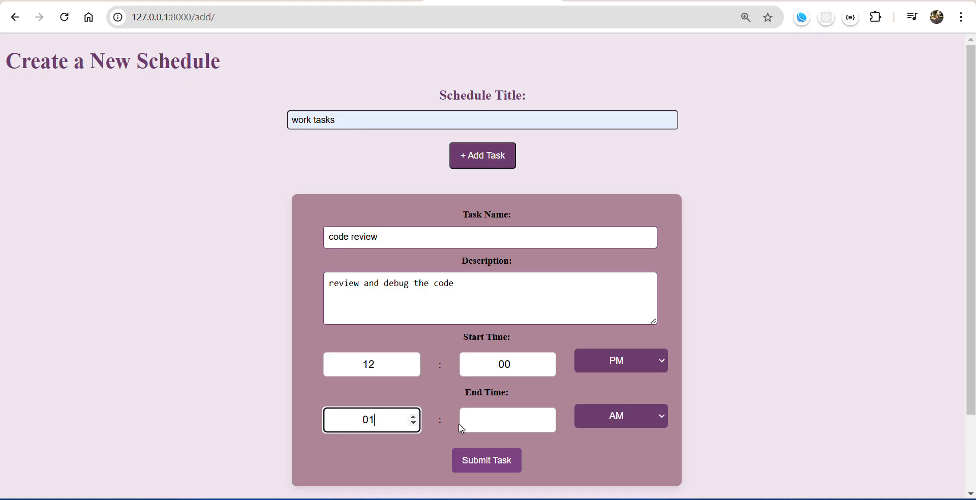
pyautogui.click(497, 418)
pyautogui.write('00')
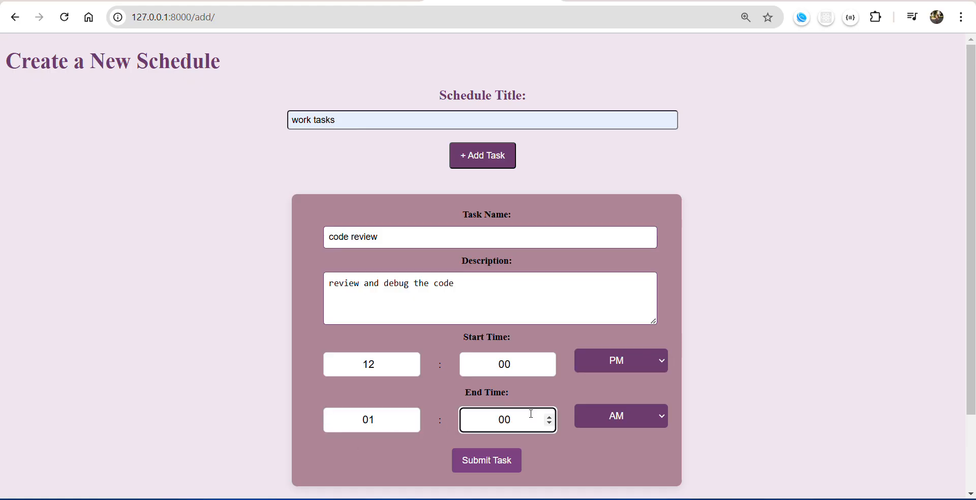
pyautogui.click(618, 416)
pyautogui.click(602, 449)
pyautogui.click(482, 465)
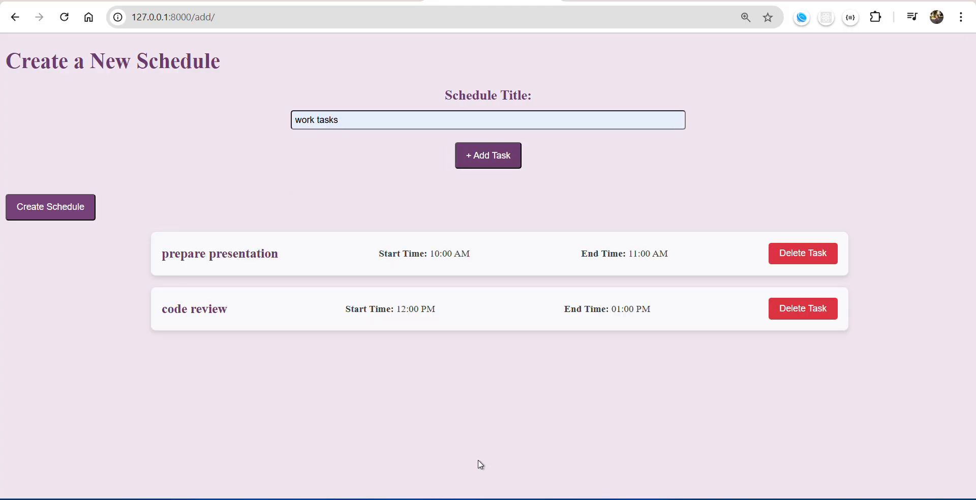
# Add a third task named "meeting" with the description "discussing progress in meeting".
pyautogui.click(491, 160)
pyautogui.click(460, 235)
pyautogui.write('me')
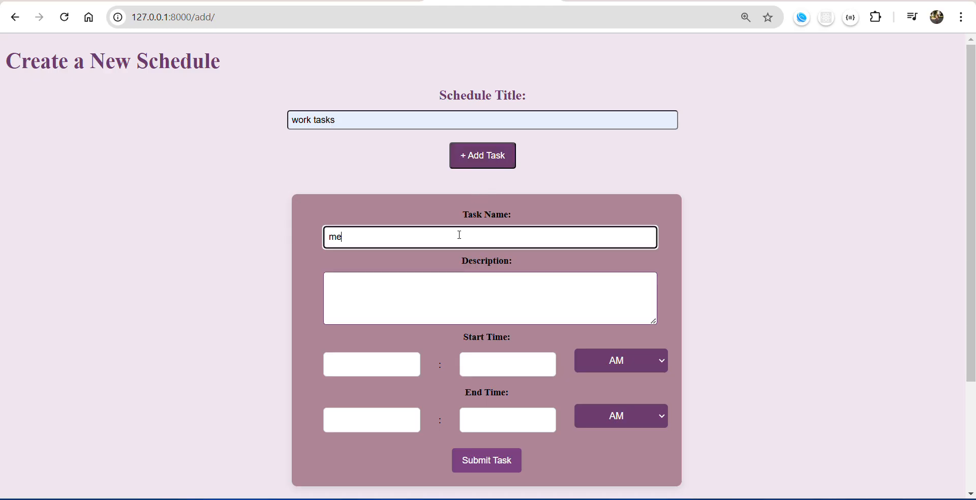
pyautogui.write('eting')
pyautogui.click(434, 277)
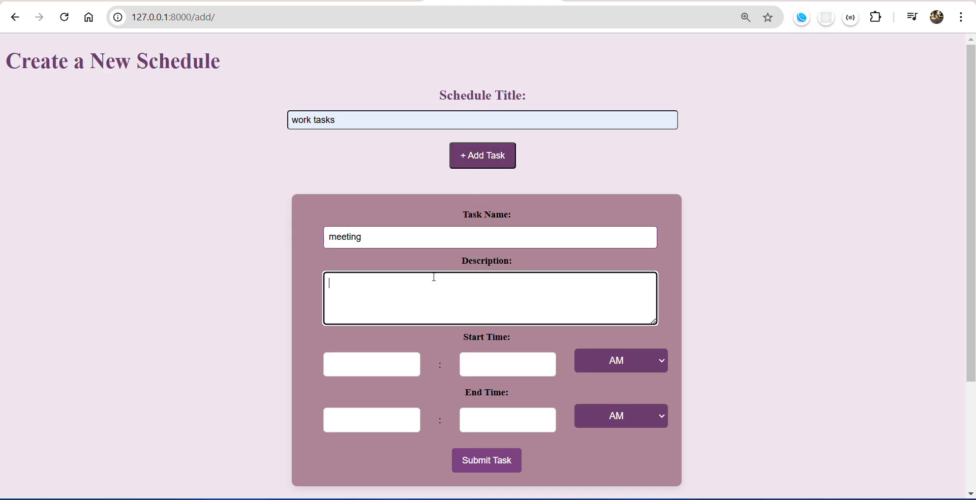
pyautogui.write('discussing progress ')
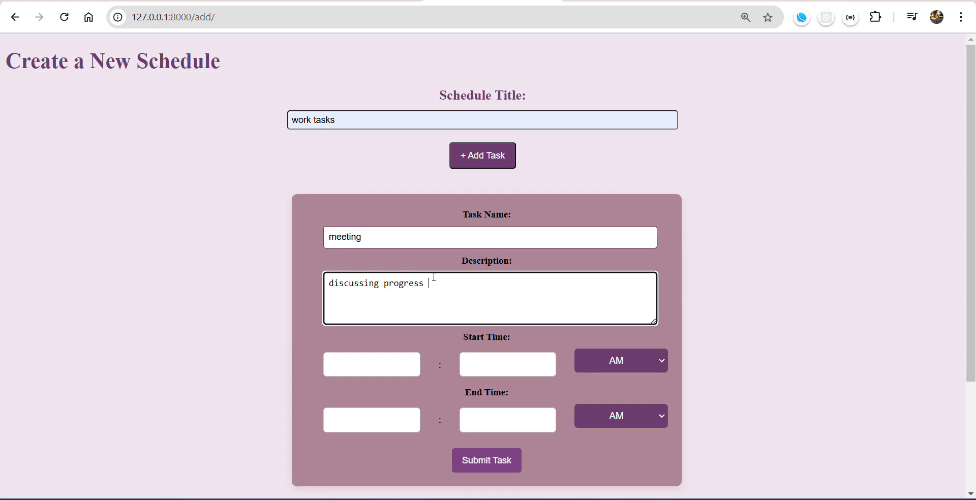
pyautogui.write('in meeting')
# Set the meeting task to start at 11:00 AM and end at 12:00 PM.
pyautogui.click(346, 363)
pyautogui.write('11')
pyautogui.click(540, 359)
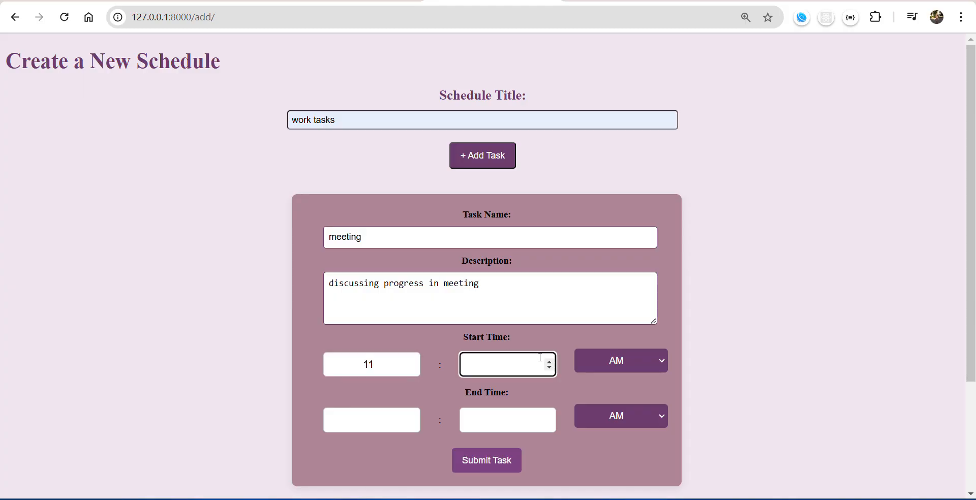
pyautogui.write('00')
pyautogui.click(372, 419)
pyautogui.write('12')
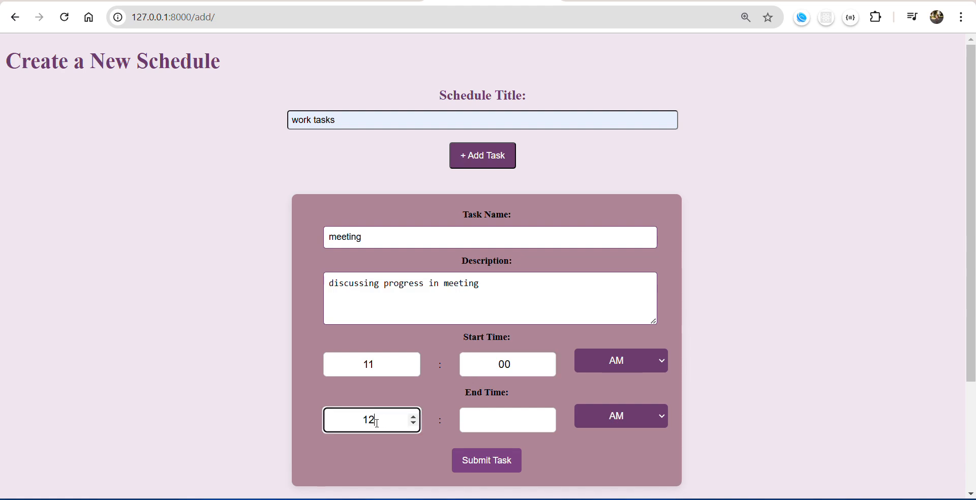
pyautogui.click(514, 410)
pyautogui.write('00')
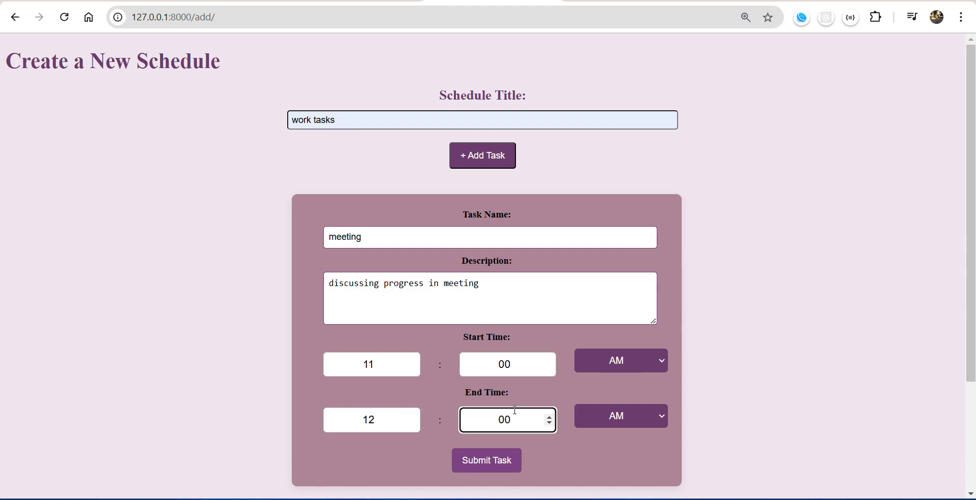
pyautogui.click(610, 423)
pyautogui.click(609, 454)
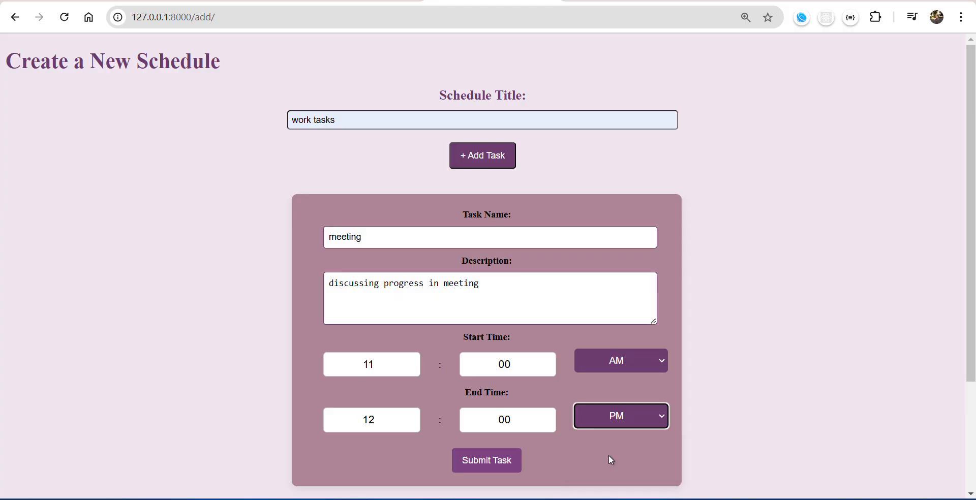
# Submit the meeting task and create the "work tasks" schedule.
pyautogui.click(499, 460)
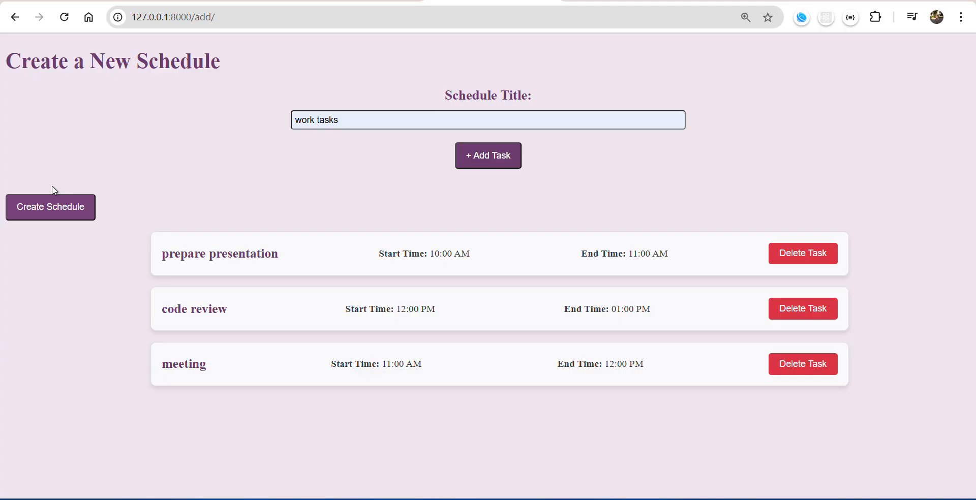
pyautogui.click(53, 208)
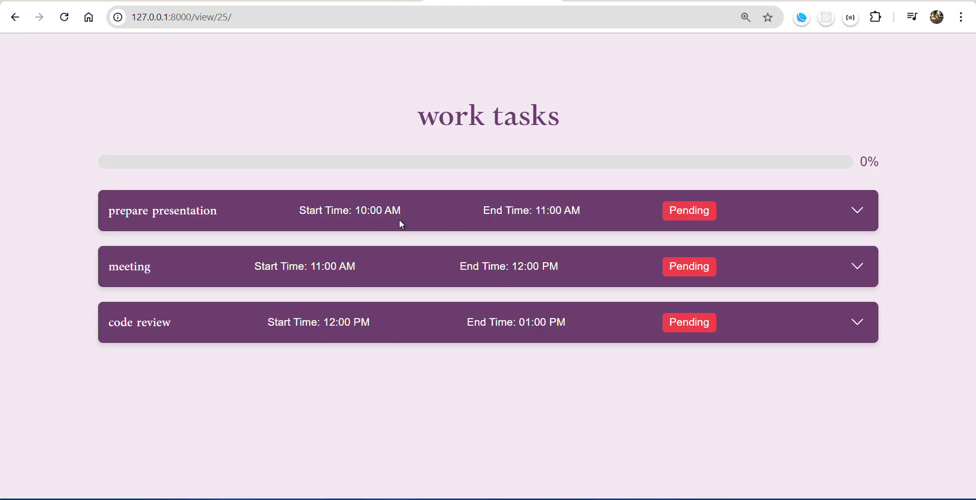
# Rename the "prepare presentation" task to "prepare presentation nicely" and save the change.
pyautogui.click(858, 211)
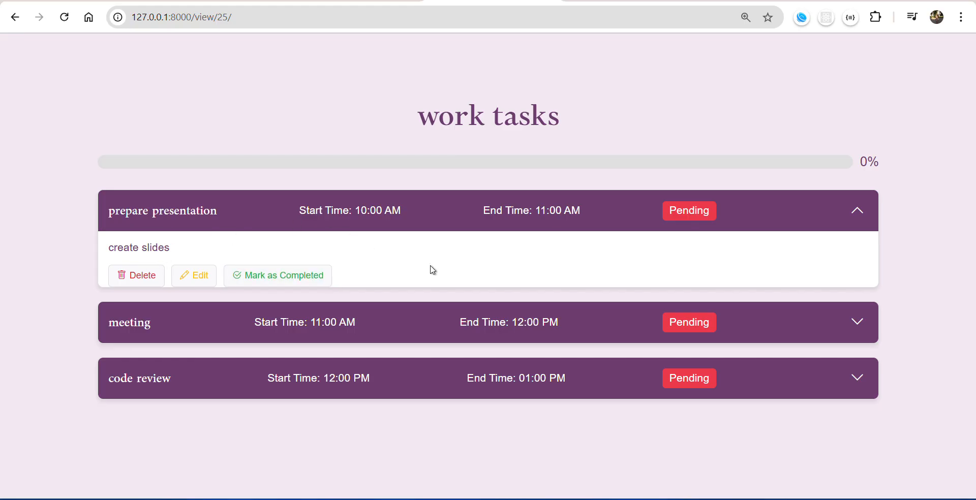
pyautogui.click(854, 217)
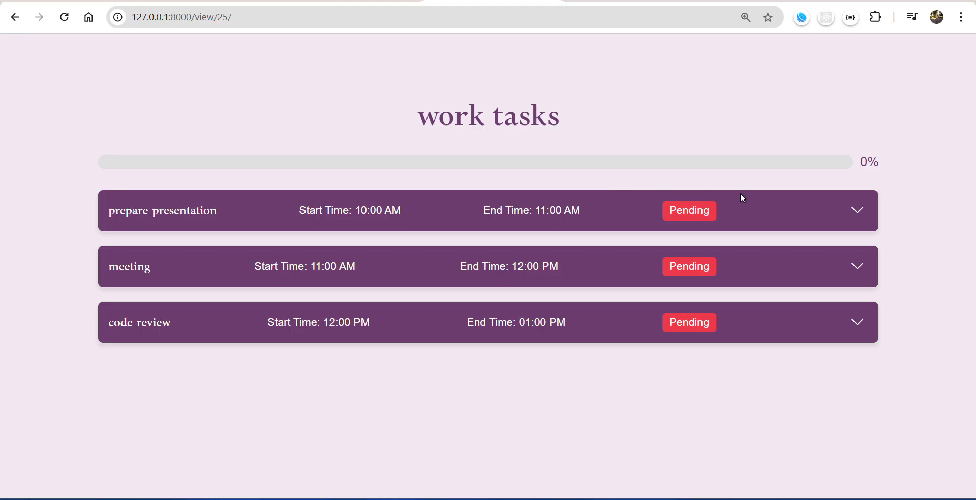
pyautogui.click(854, 212)
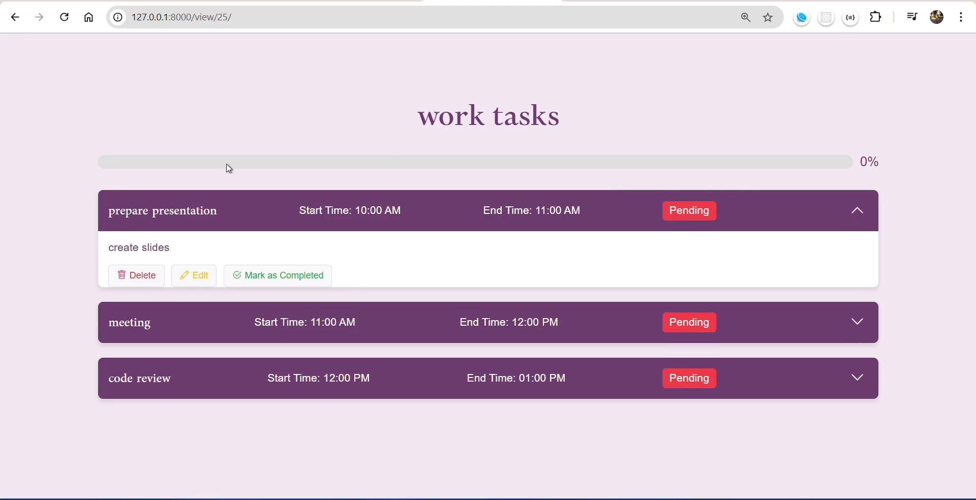
pyautogui.click(193, 277)
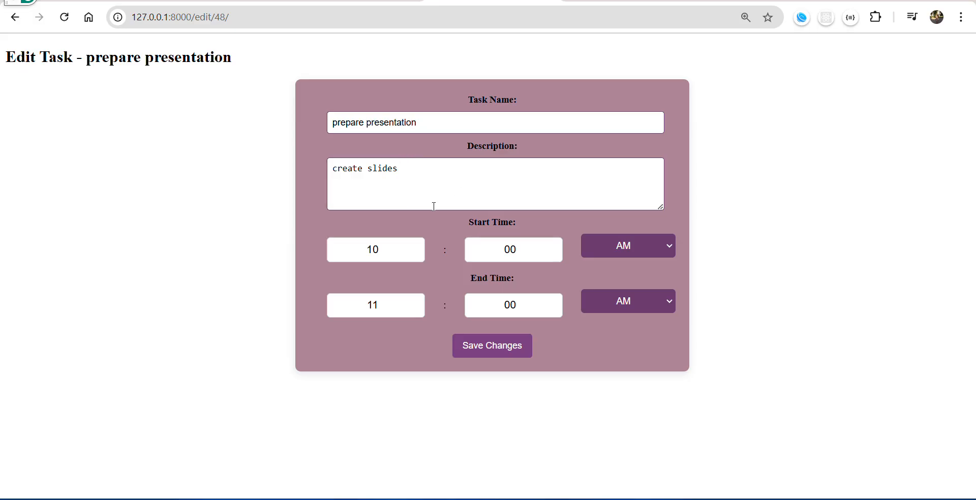
pyautogui.click(433, 130)
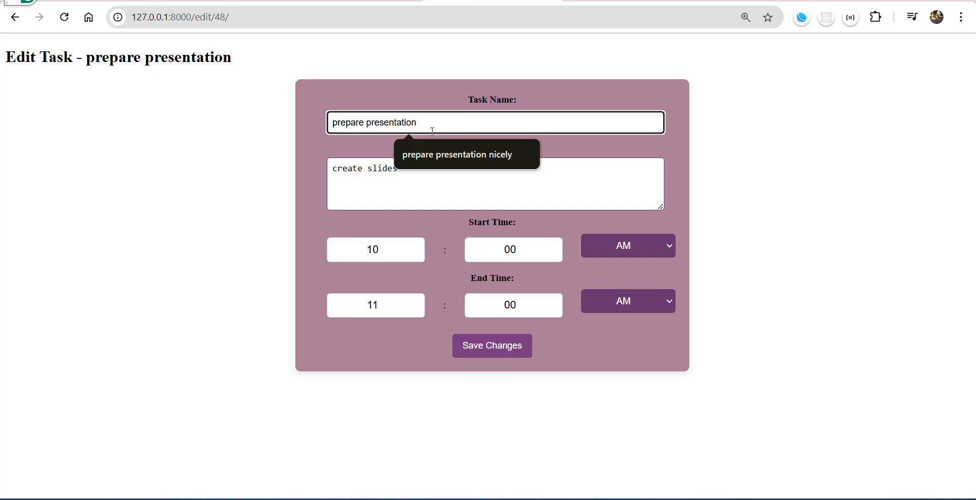
pyautogui.click(458, 155)
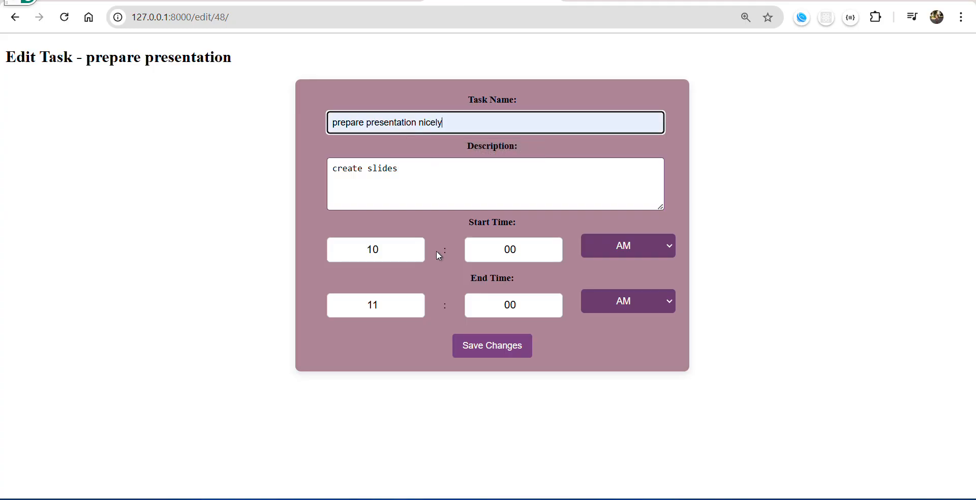
pyautogui.click(478, 358)
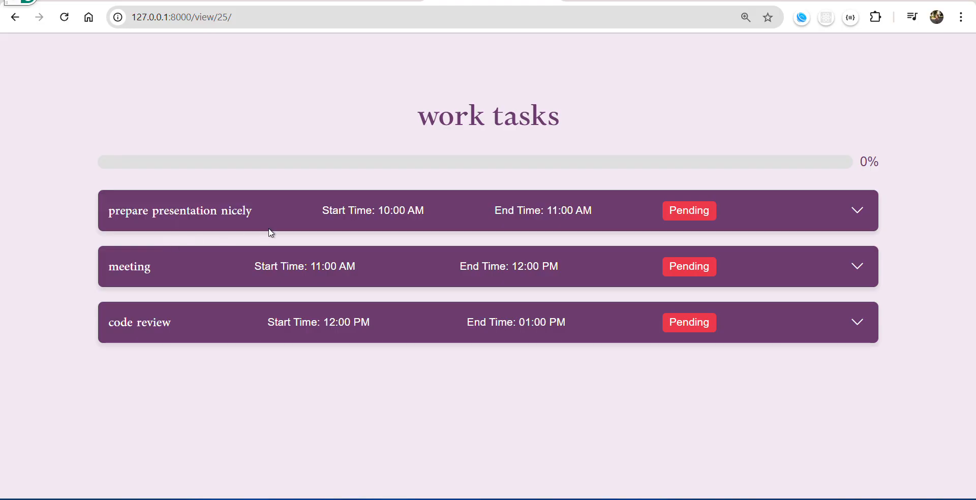
# Mark the code review task in the work tasks schedule as completed and confirm.
pyautogui.click(859, 330)
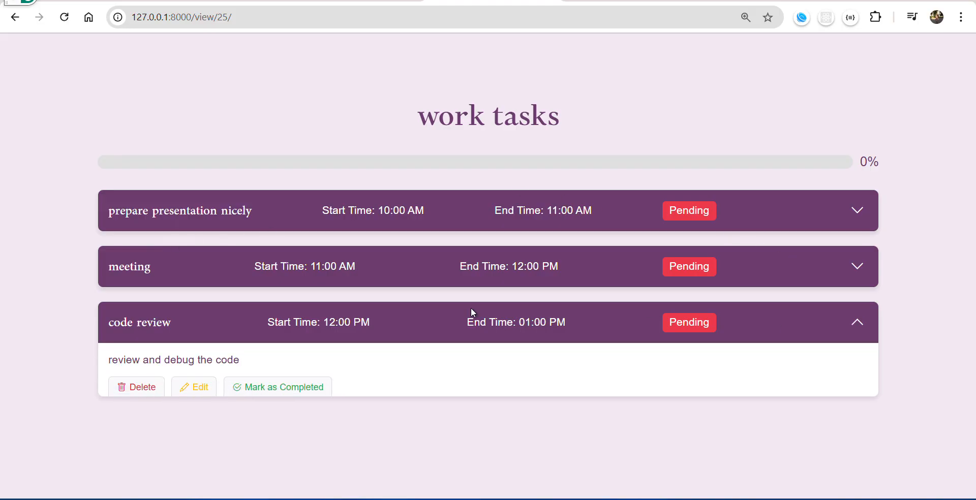
pyautogui.click(247, 389)
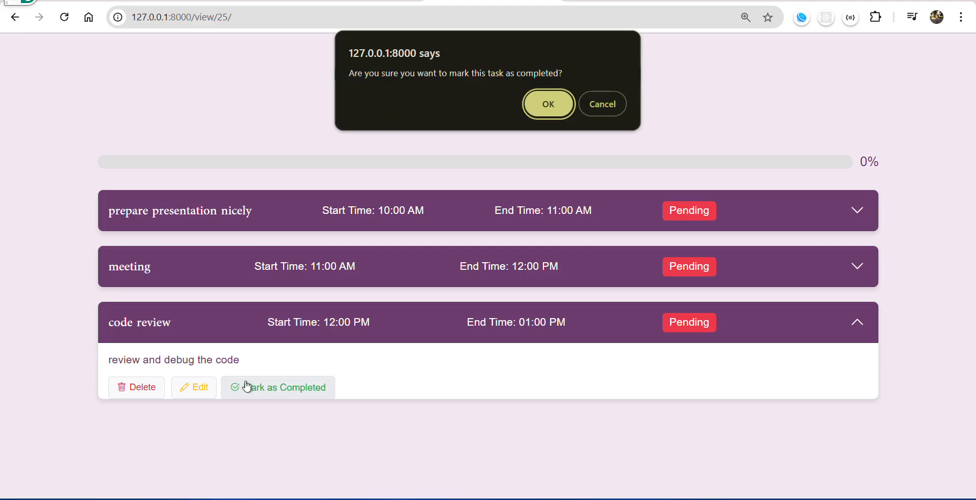
pyautogui.click(558, 109)
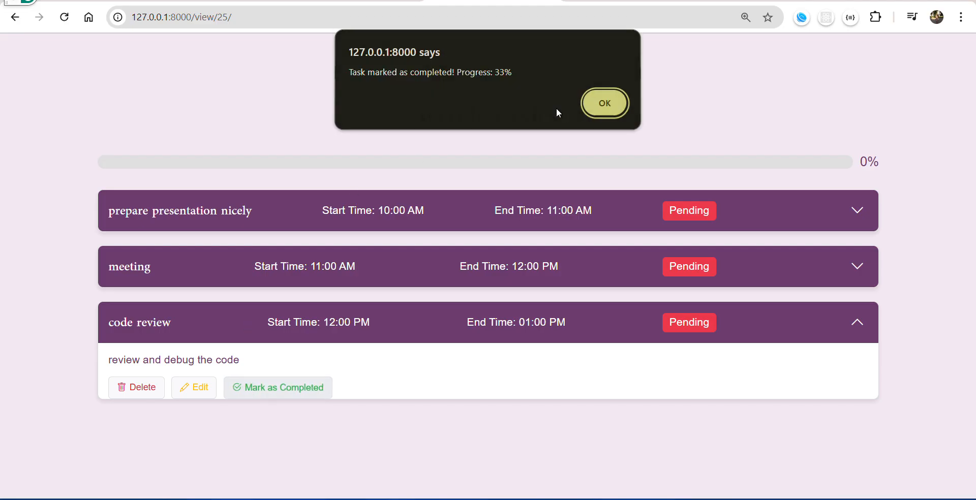
pyautogui.click(600, 106)
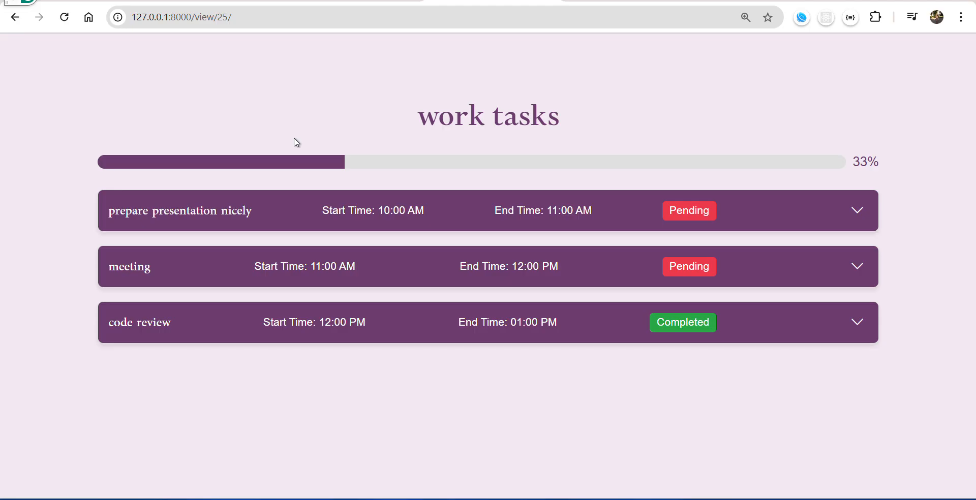
# Delete the "prepare presentation nicely" task from the work tasks schedule and confirm the deletion.
pyautogui.click(854, 214)
pyautogui.click(143, 276)
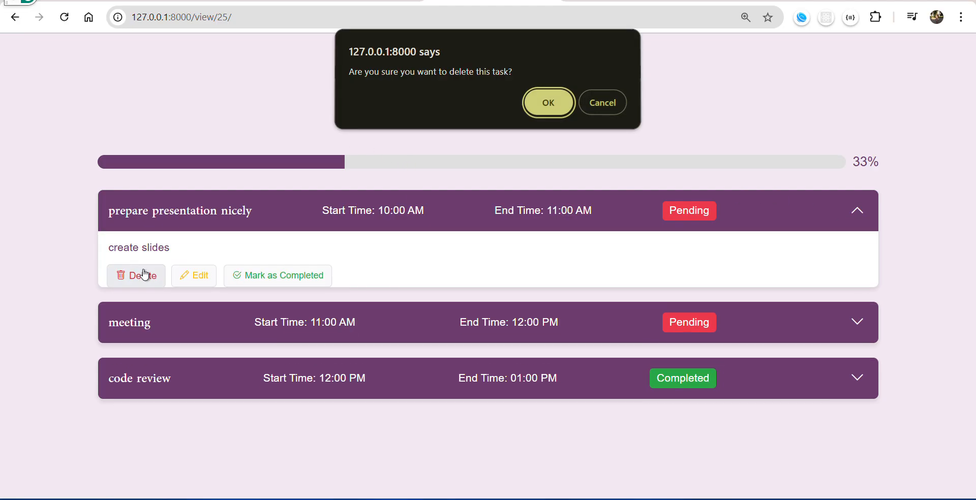
pyautogui.click(562, 108)
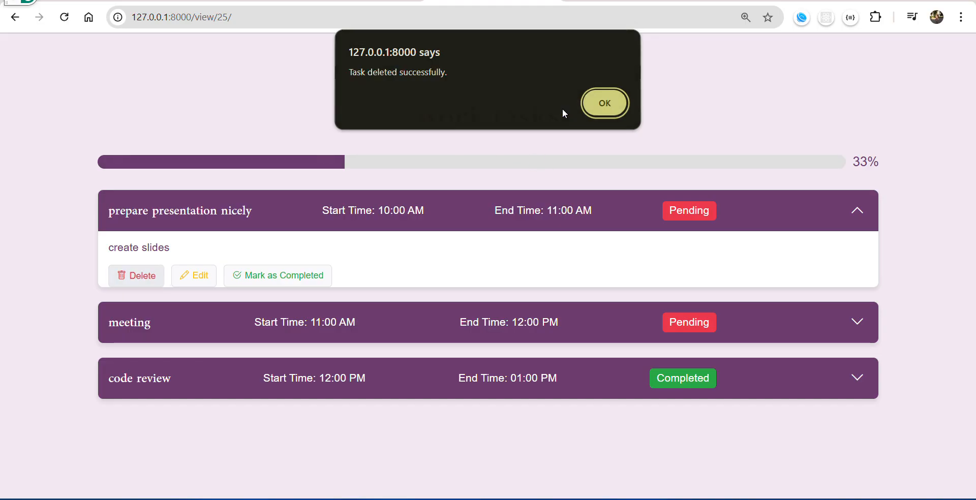
pyautogui.click(608, 104)
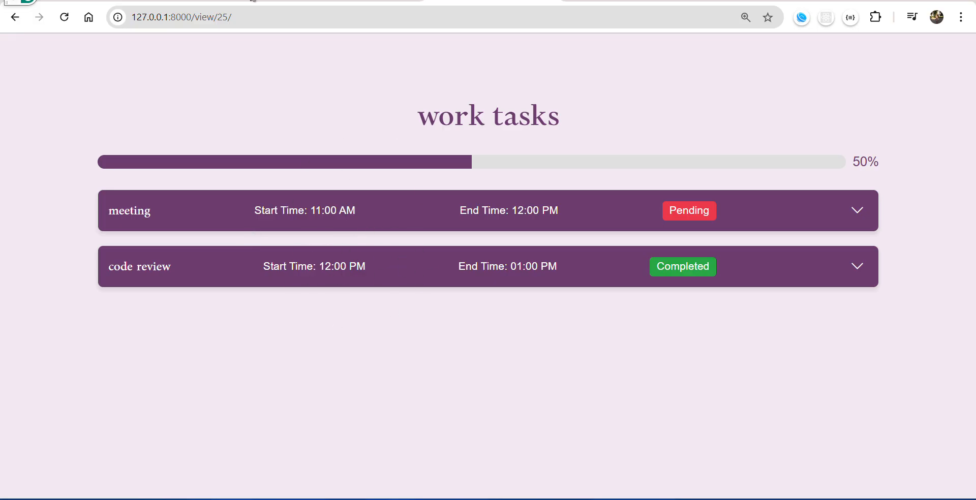
# Return to the home page at 127.0.0.1:8000 and reopen the work tasks schedule from the active schedules.
pyautogui.moveTo(252, 15); pyautogui.dragTo(191, 17)
pyautogui.press('BackSpace')
pyautogui.press('Return')
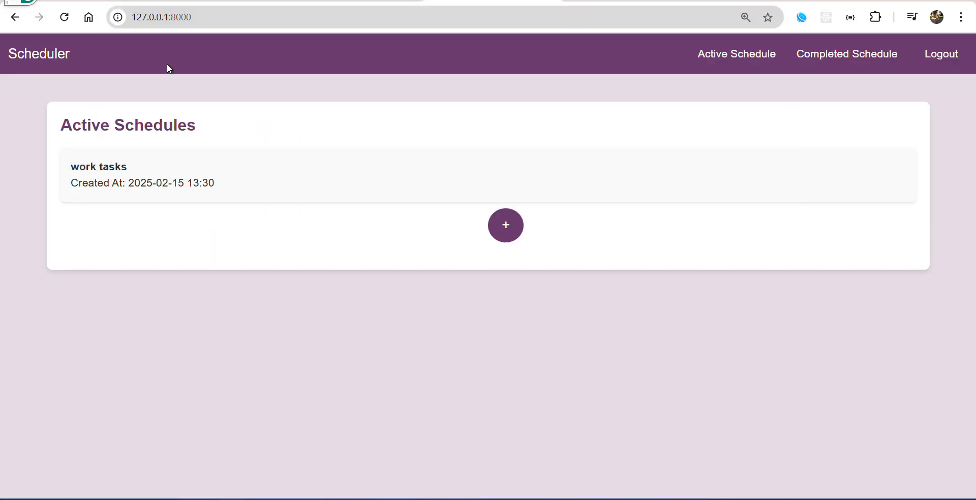
pyautogui.click(147, 189)
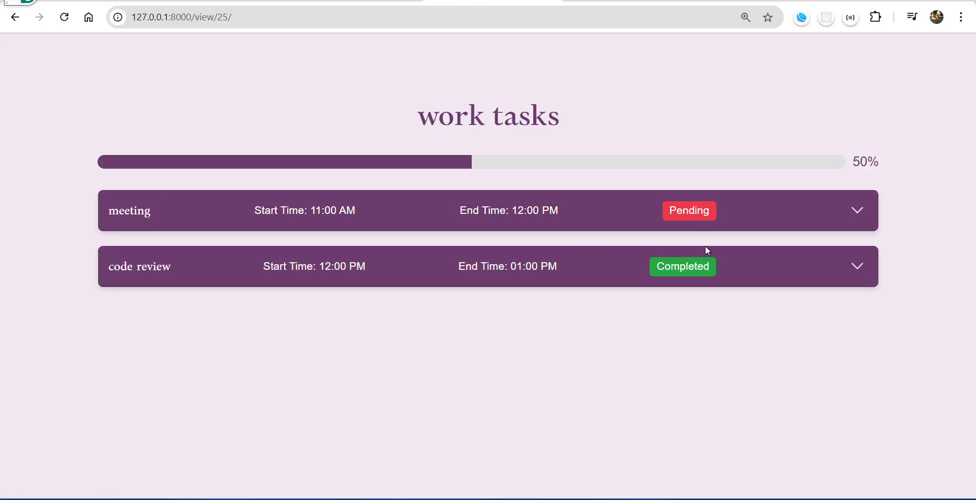
# Mark the meeting task as completed and confirm, completing the work tasks schedule.
pyautogui.click(857, 210)
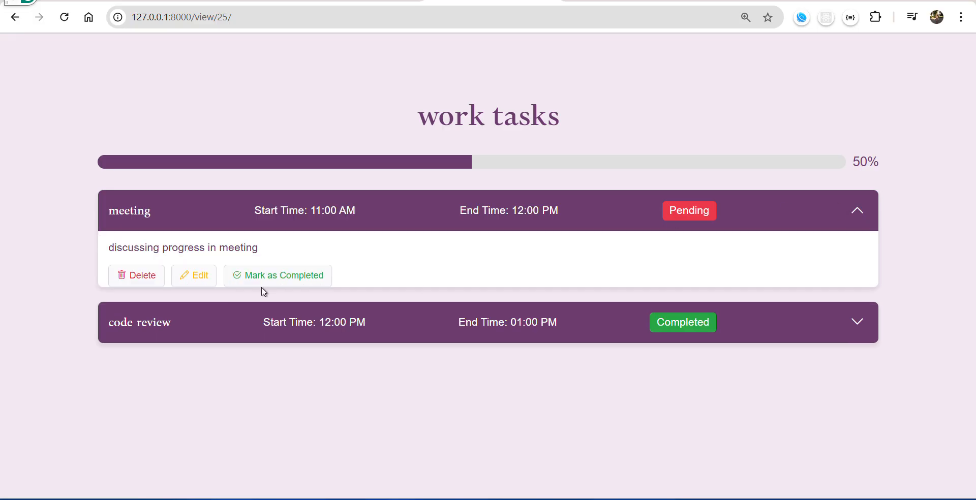
pyautogui.click(263, 279)
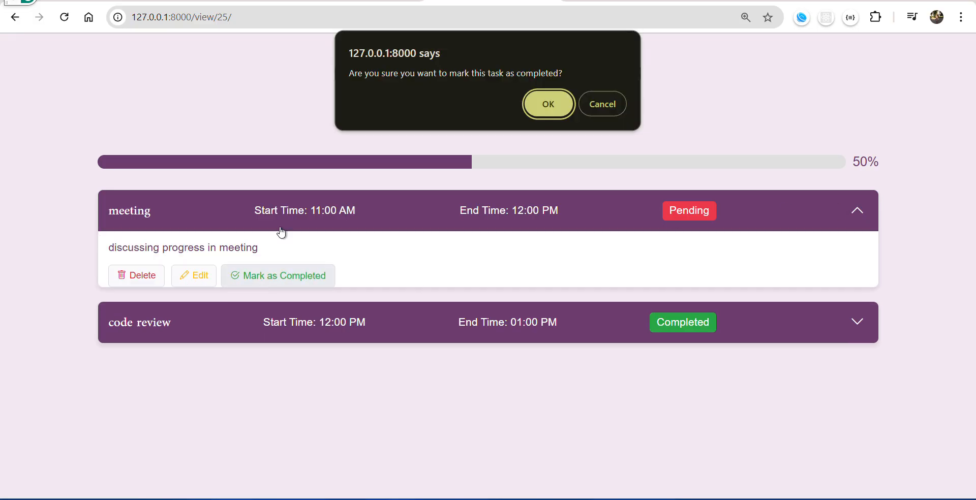
pyautogui.click(570, 103)
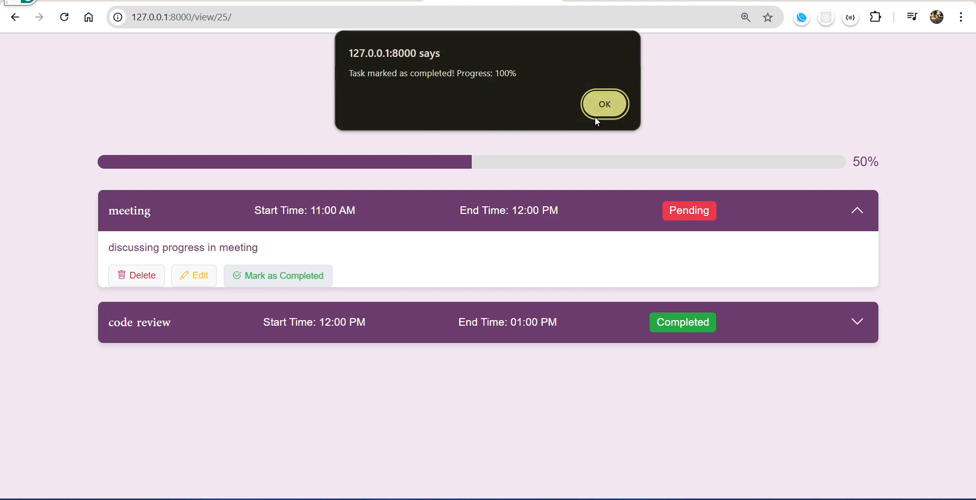
pyautogui.click(597, 116)
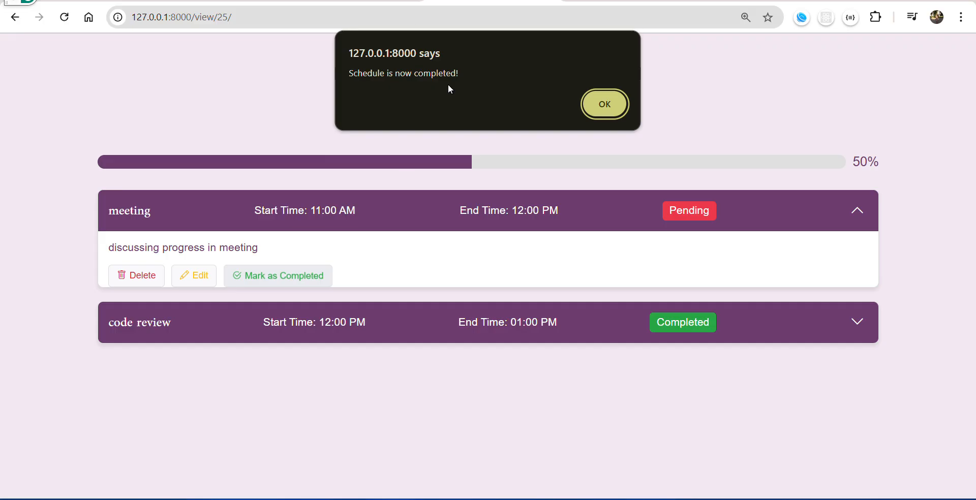
pyautogui.click(624, 101)
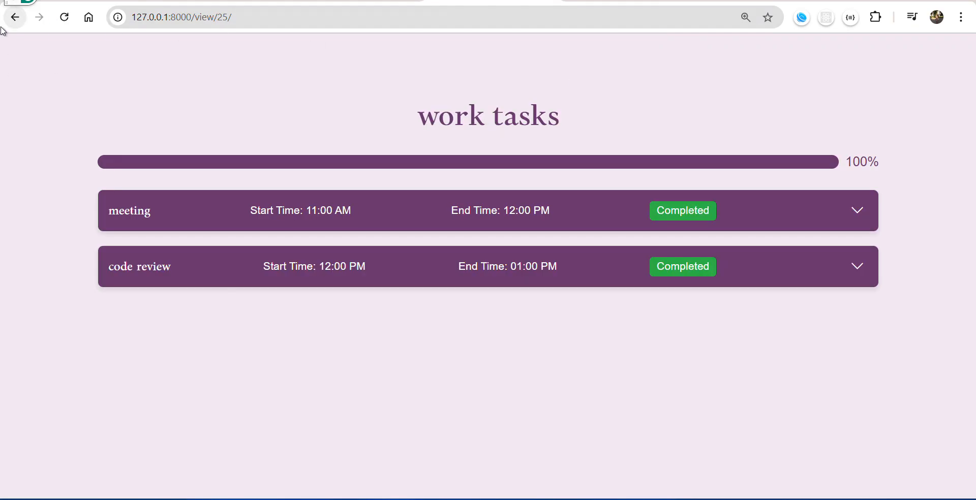
# Go back to the home page at 127.0.0.1:8000 and open the work tasks schedule from the completed schedules.
pyautogui.moveTo(294, 22); pyautogui.dragTo(193, 19)
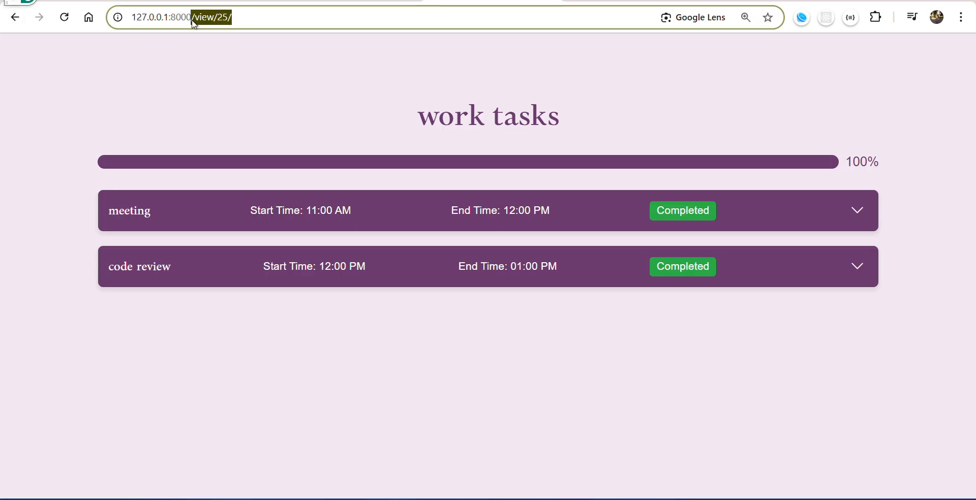
pyautogui.press('BackSpace')
pyautogui.press('Return')
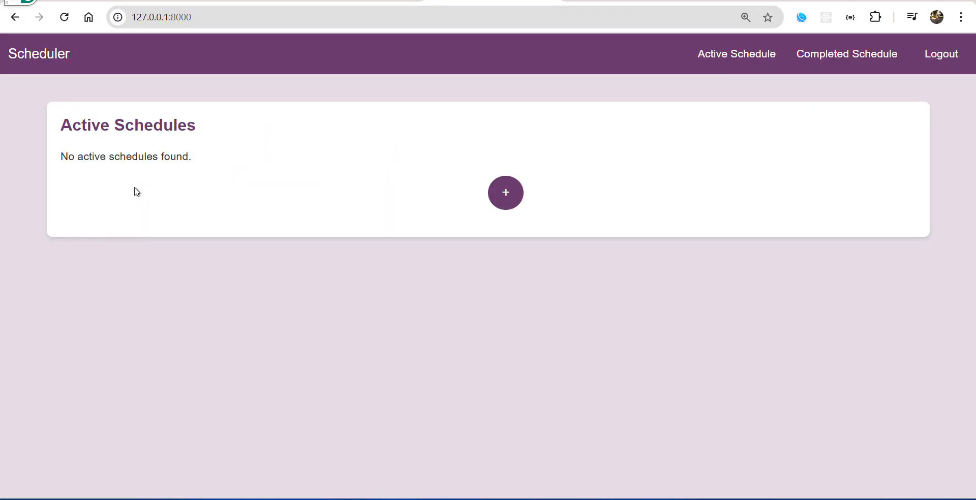
pyautogui.click(859, 72)
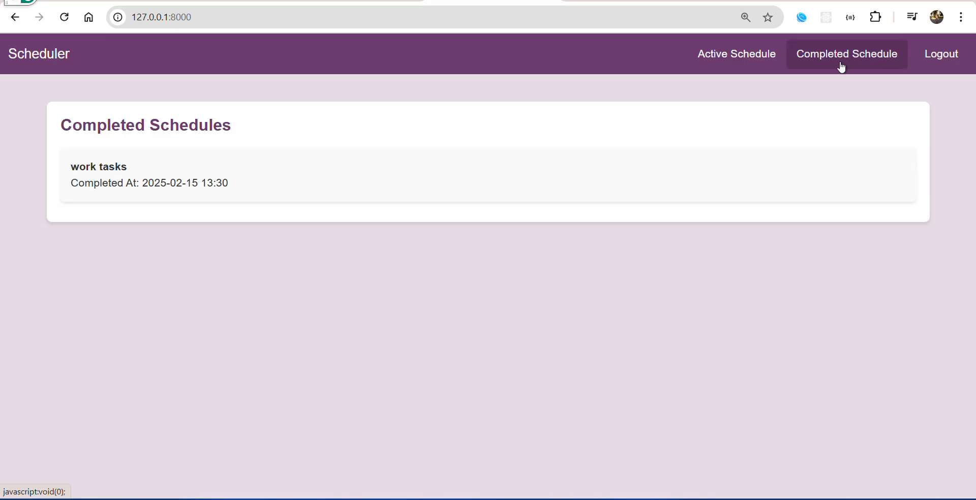
pyautogui.click(155, 177)
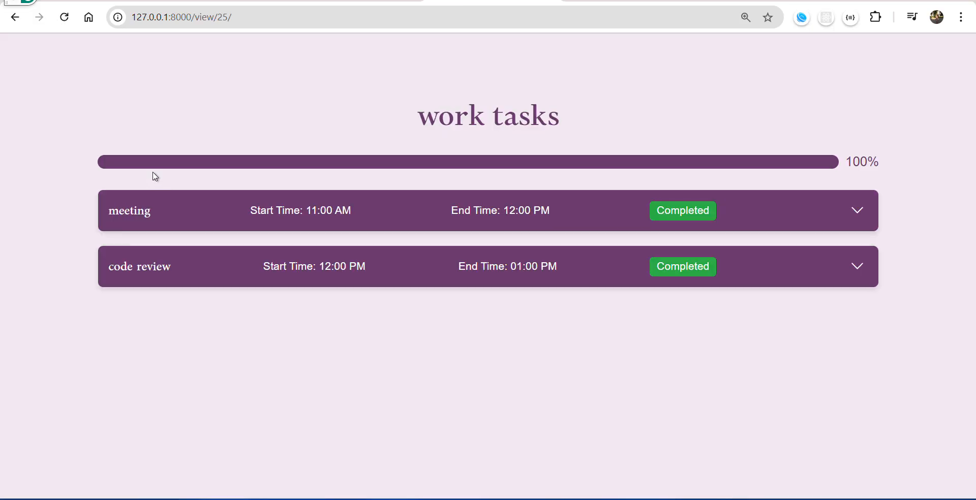
# Delete the completed meeting task from the work tasks schedule and confirm the deletion.
pyautogui.click(857, 213)
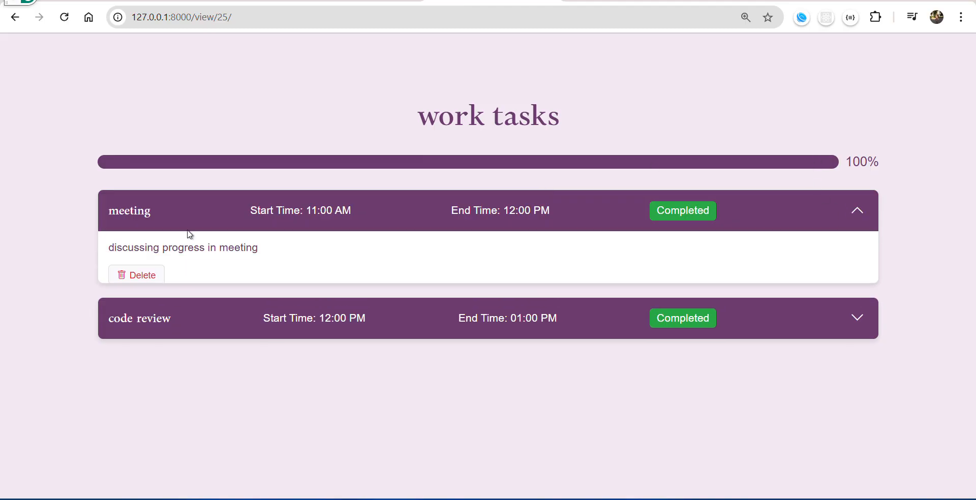
pyautogui.click(145, 275)
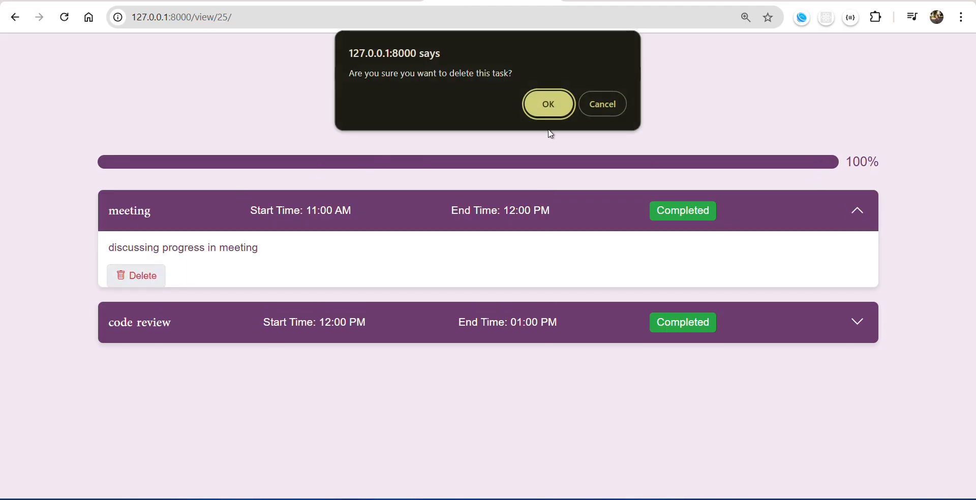
pyautogui.click(543, 103)
pyautogui.click(615, 111)
# Delete the remaining code review task, confirm the deletion, and check the list of completed schedules.
pyautogui.click(858, 214)
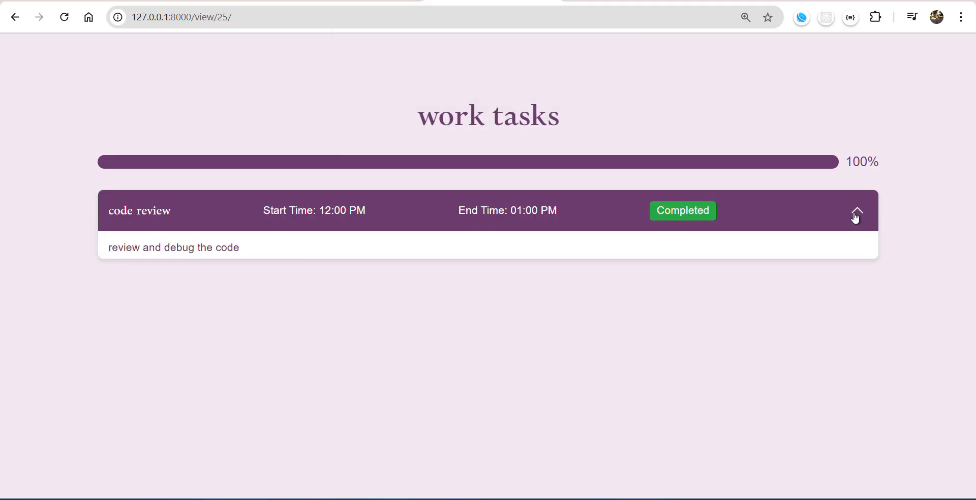
pyautogui.click(138, 277)
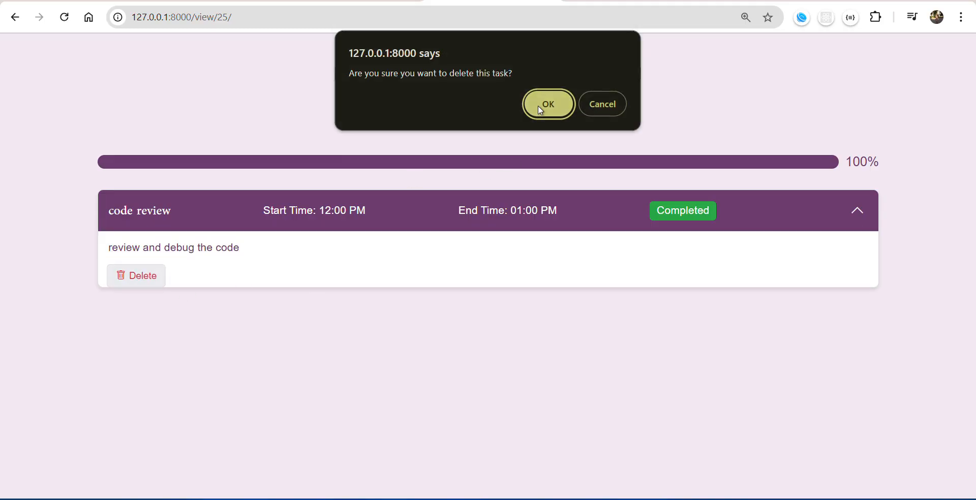
pyautogui.click(538, 106)
pyautogui.click(605, 105)
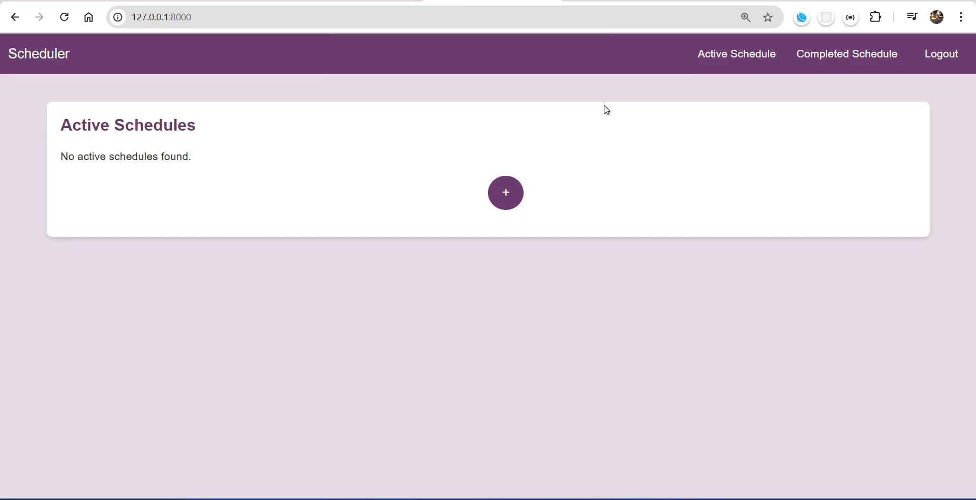
pyautogui.click(857, 54)
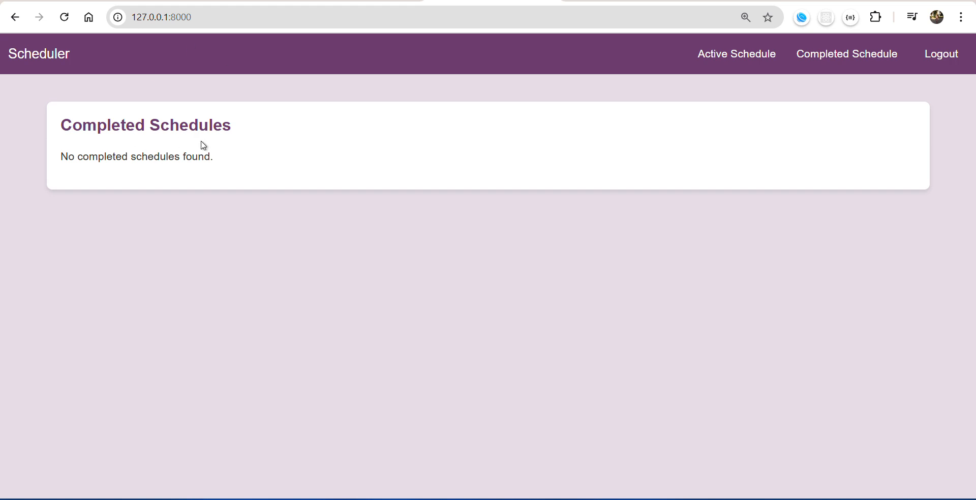